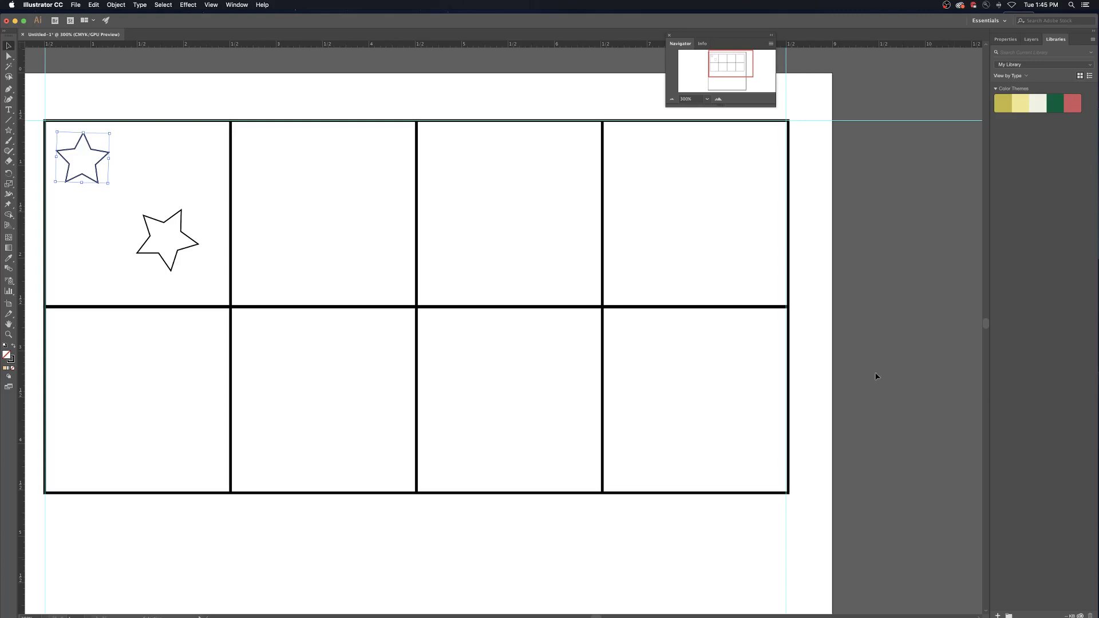
{"action": "left_click", "coordinate": [1006, 39]}
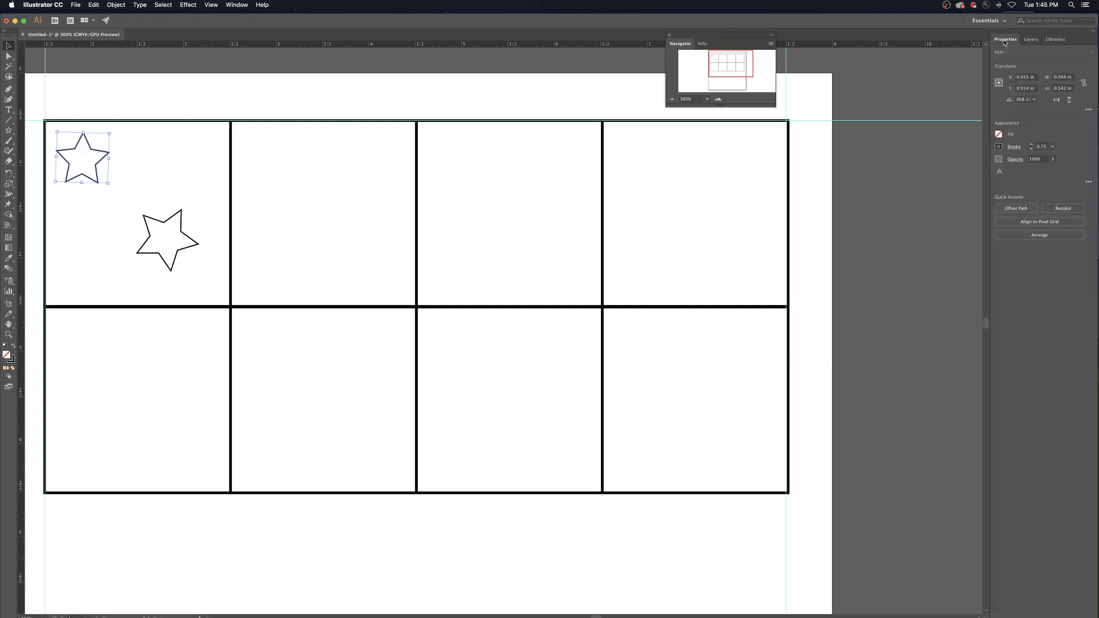
{"action": "left_click", "coordinate": [1029, 40]}
{"action": "left_click", "coordinate": [1055, 41]}
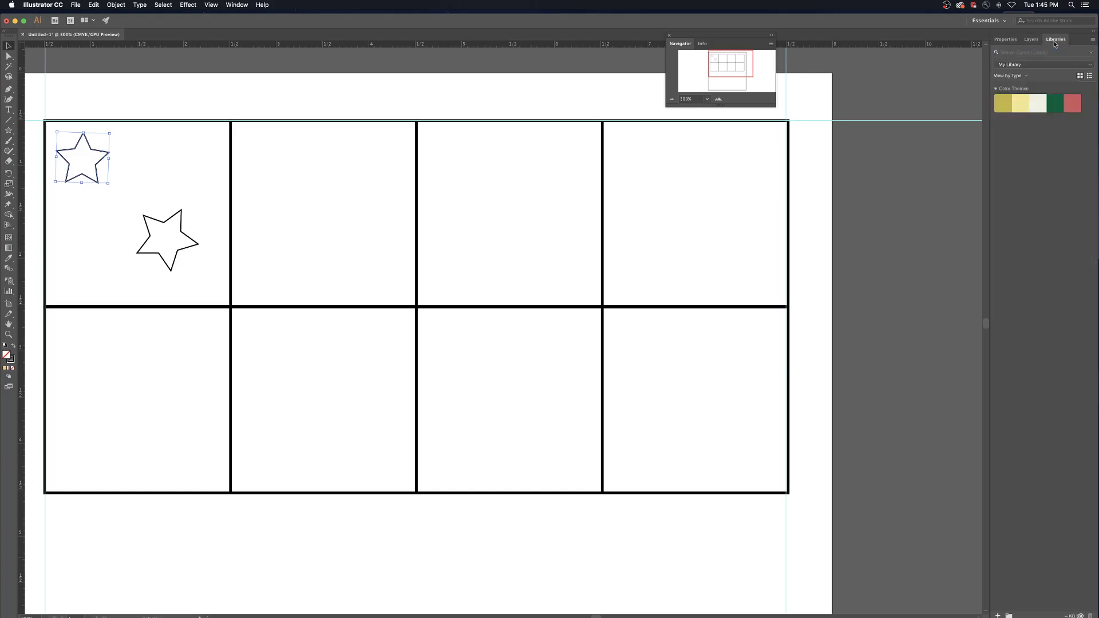
{"action": "left_click", "coordinate": [236, 5]}
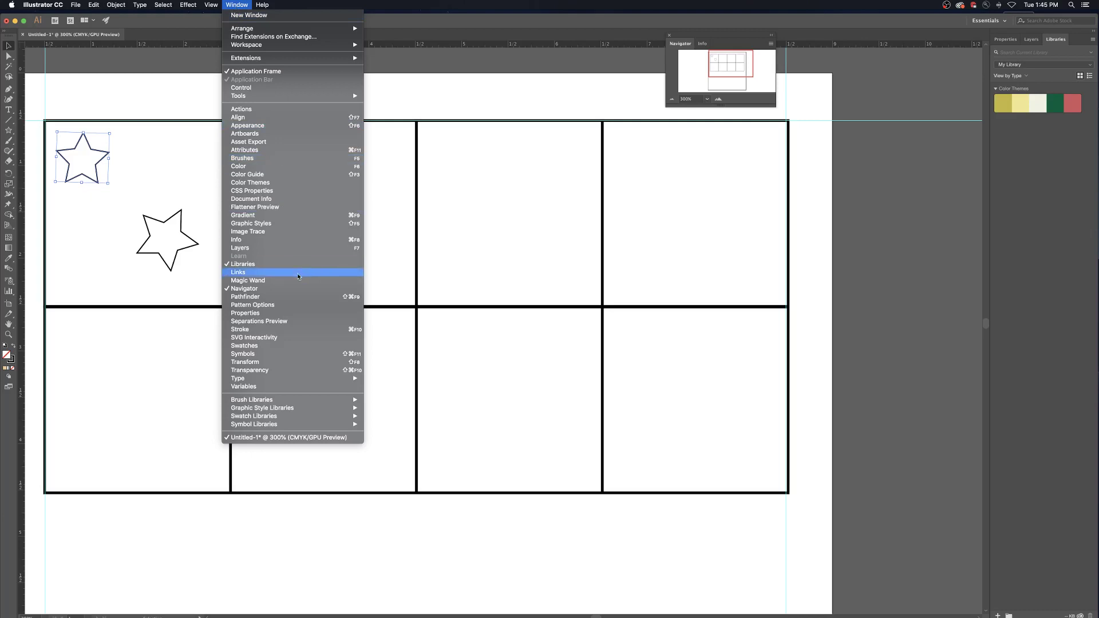
{"action": "left_click", "coordinate": [1071, 161]}
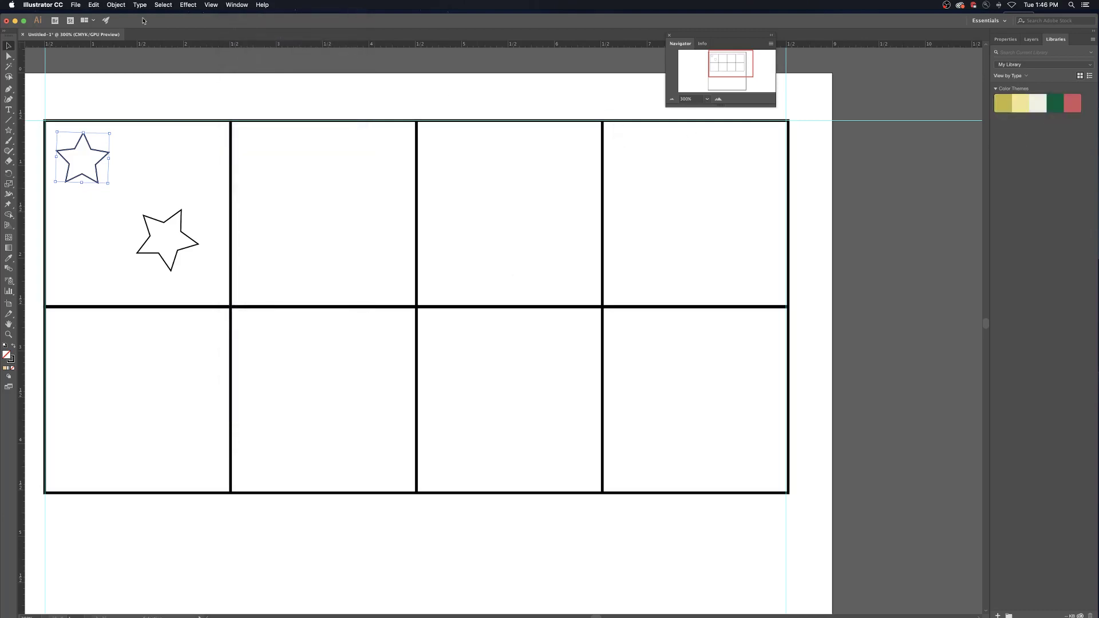
Step: Show Adobe Color Themes and start a new theme with its base color moved to yellow-orange
{"action": "left_click", "coordinate": [237, 7]}
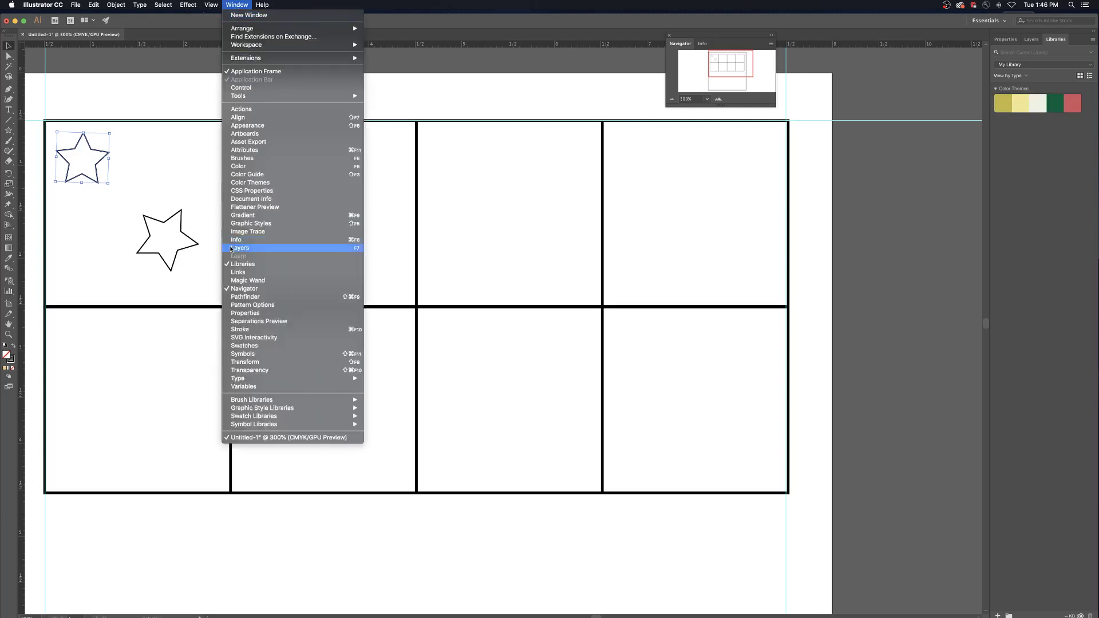
{"action": "left_click", "coordinate": [257, 182]}
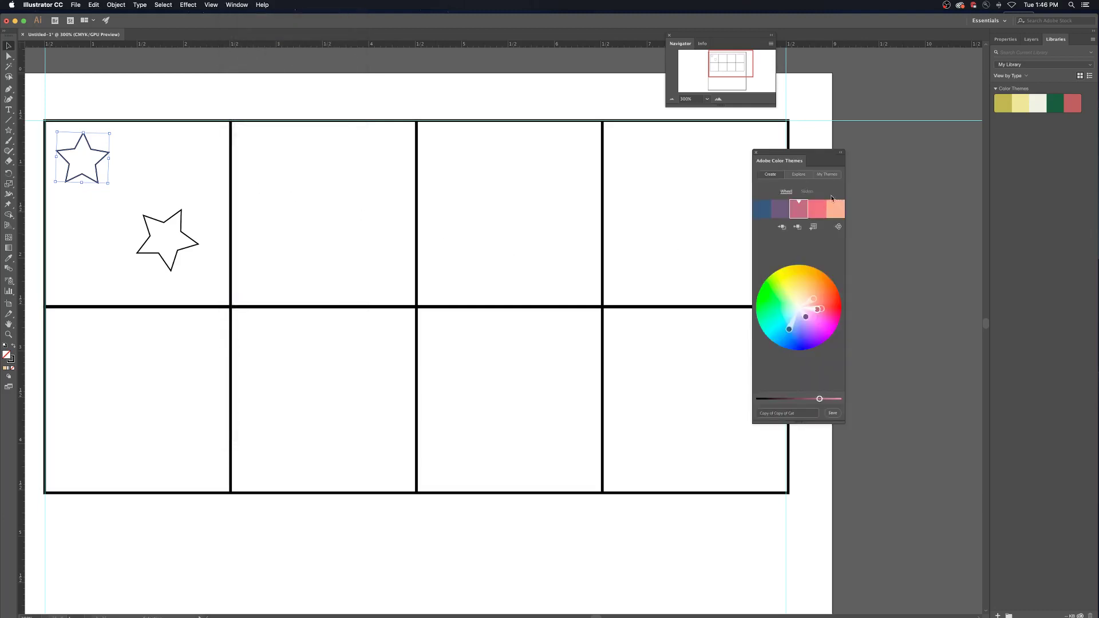
{"action": "left_click", "coordinate": [768, 177]}
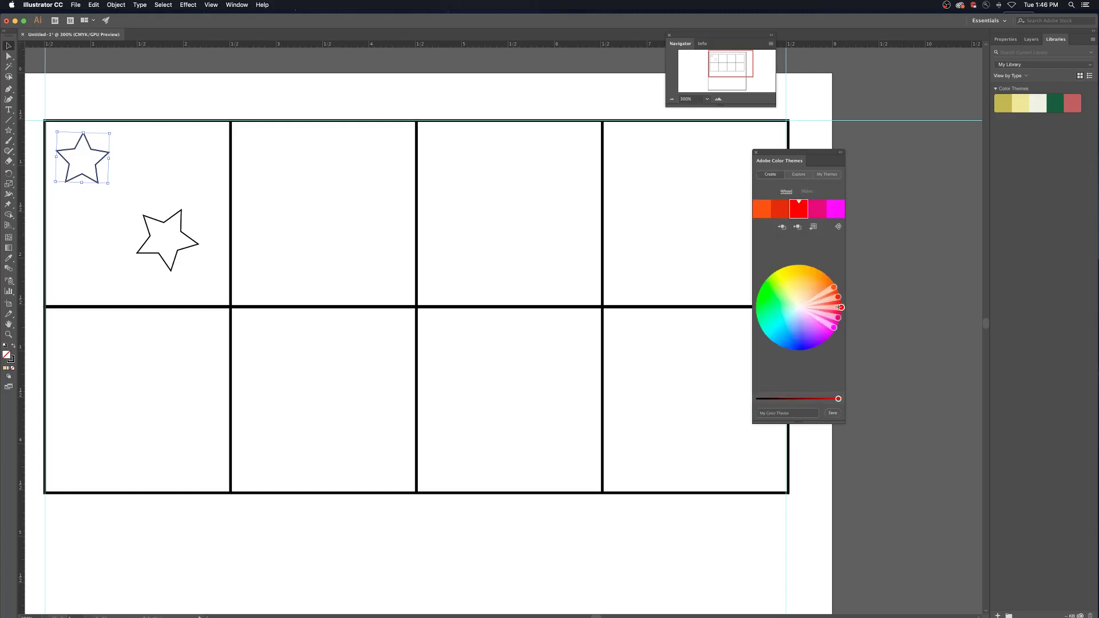
{"action": "left_click_drag", "start_coordinate": [839, 308], "coordinate": [799, 280]}
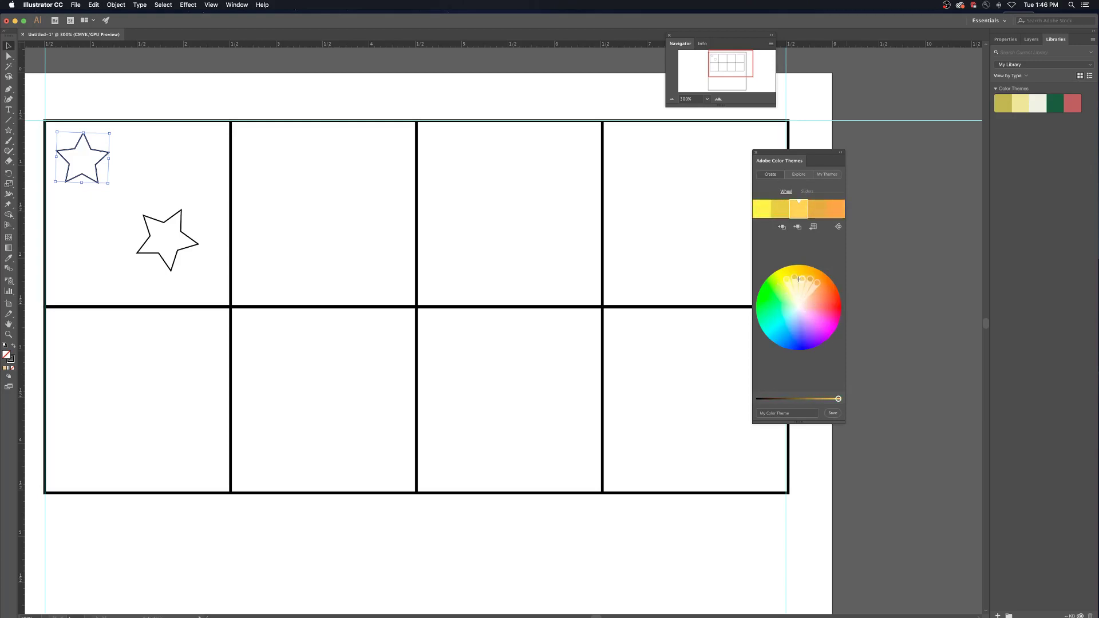
Step: Try the Monochromatic, Triad, Complementary and Compound color rules on the theme, shifting the base color to light pink under Compound
{"action": "left_click", "coordinate": [838, 227]}
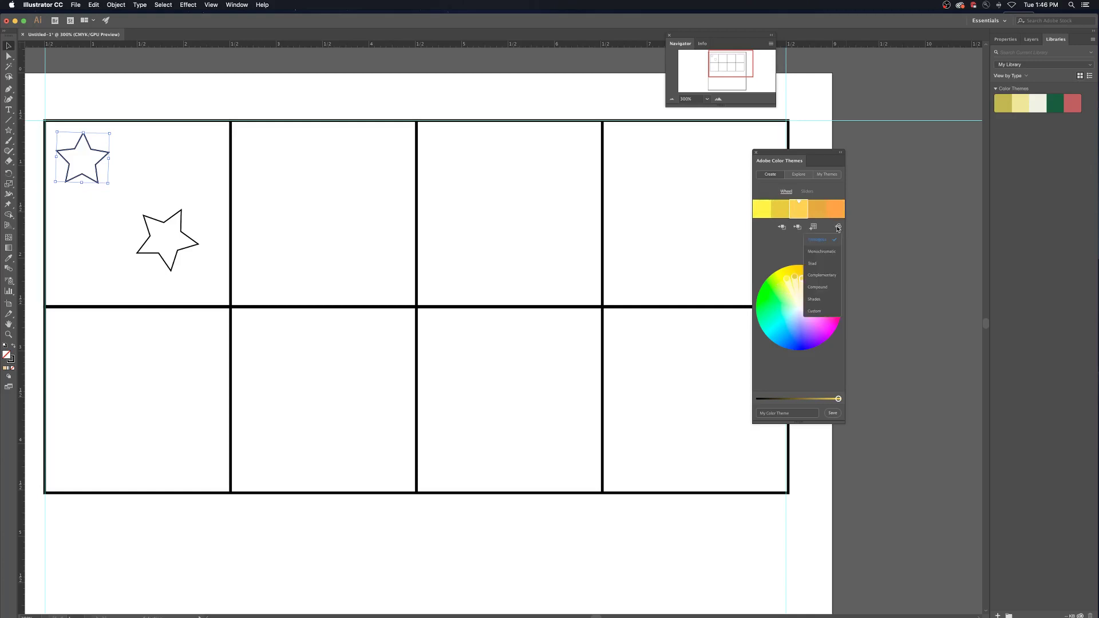
{"action": "left_click", "coordinate": [822, 252]}
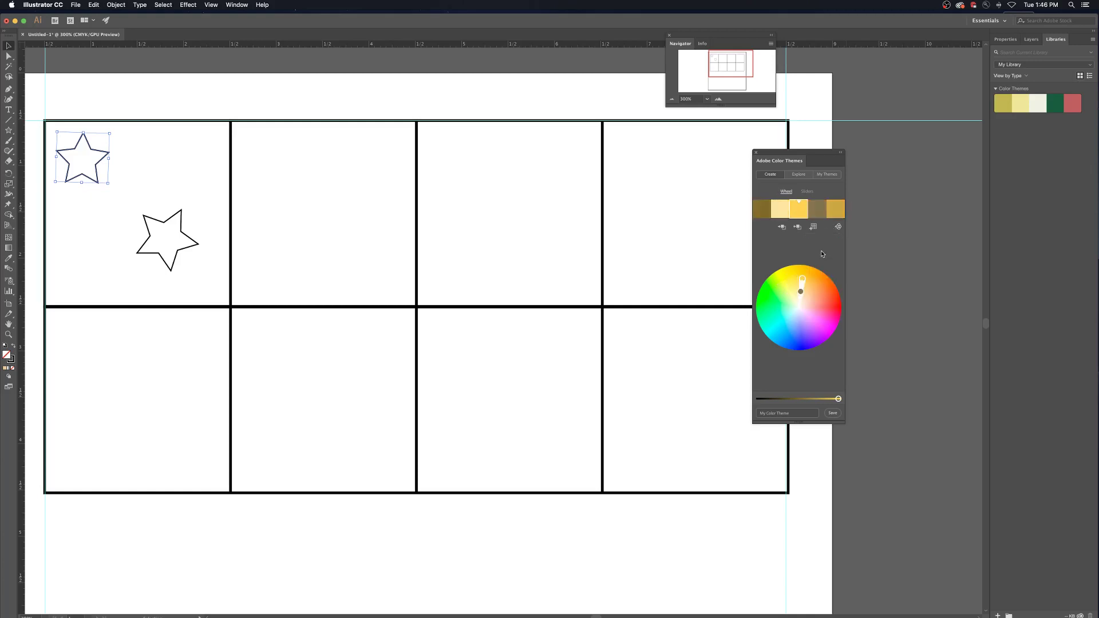
{"action": "left_click", "coordinate": [838, 227]}
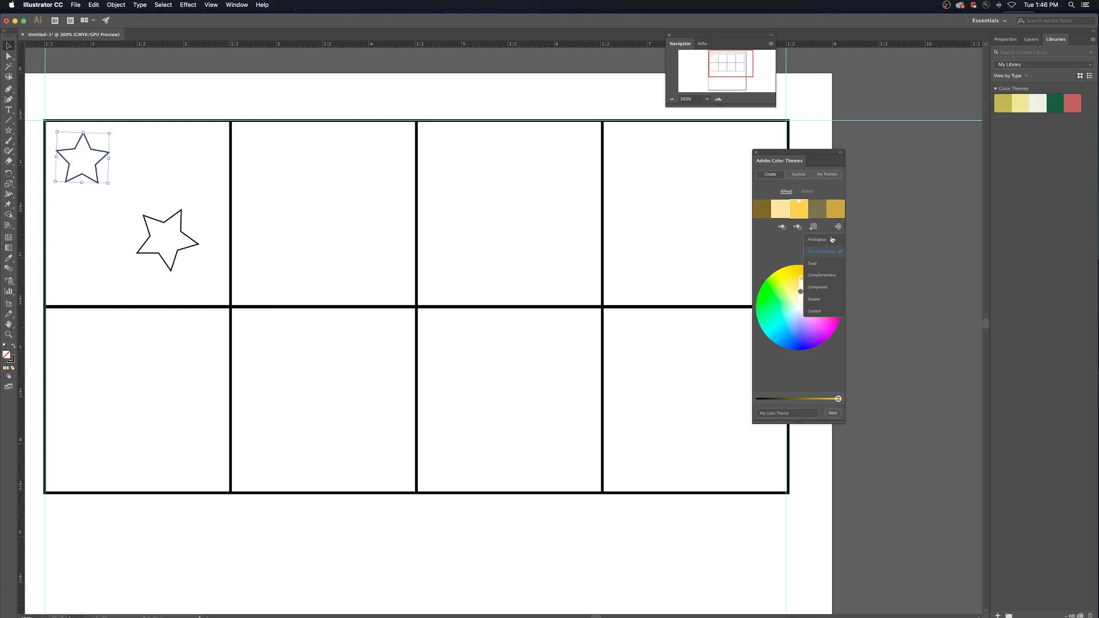
{"action": "left_click", "coordinate": [830, 264]}
{"action": "left_click", "coordinate": [837, 227]}
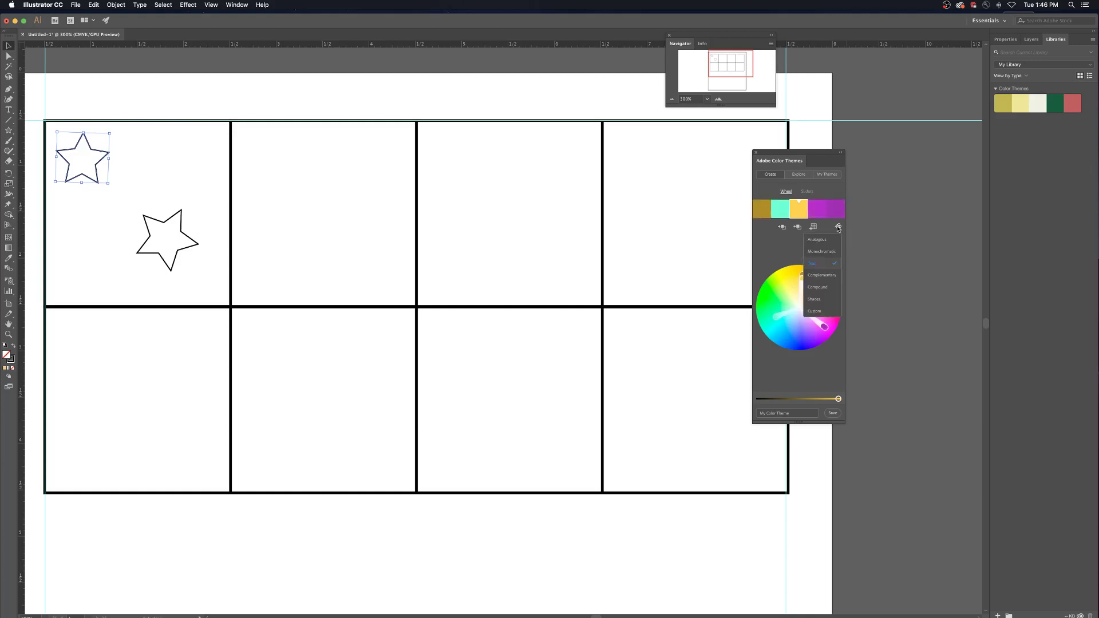
{"action": "left_click", "coordinate": [827, 277]}
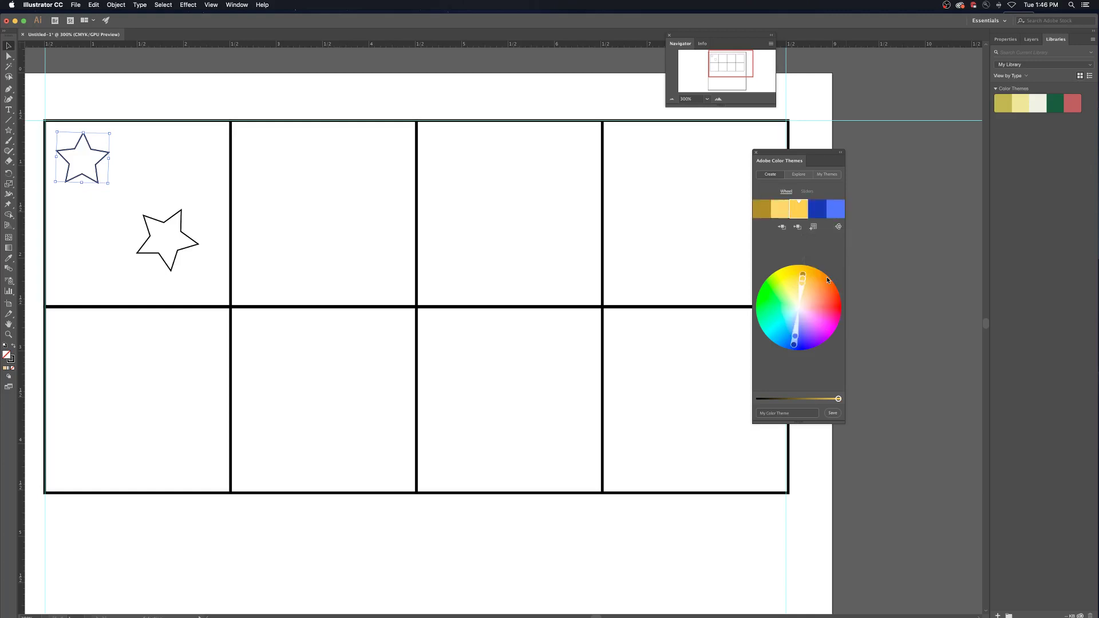
{"action": "left_click", "coordinate": [837, 227]}
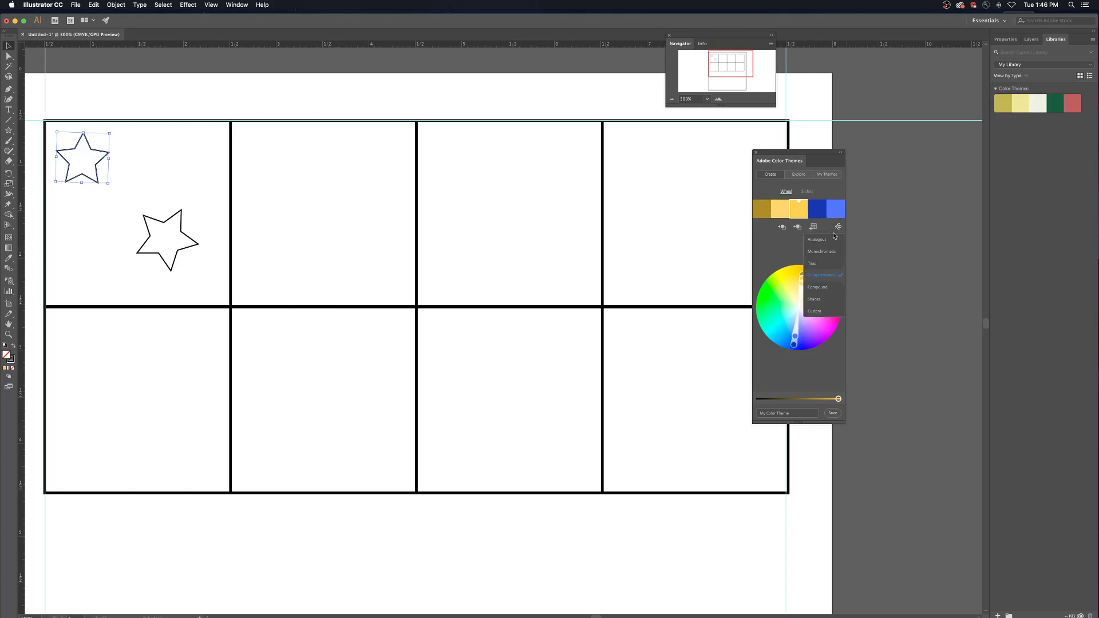
{"action": "left_click", "coordinate": [829, 289]}
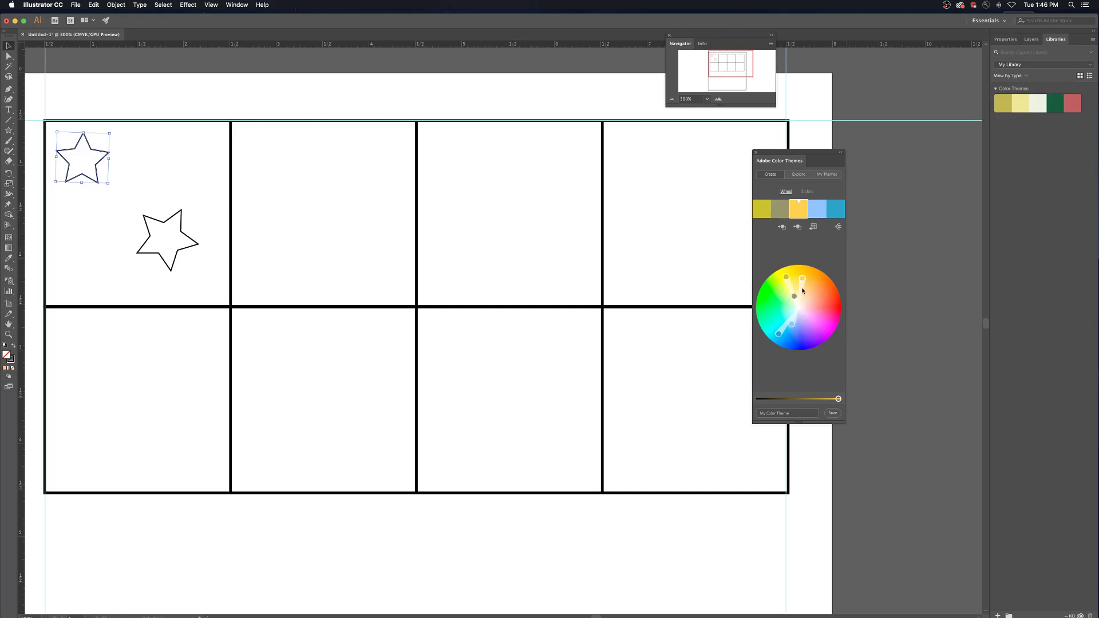
{"action": "mouse_move", "coordinate": [801, 281]}
{"action": "left_mouse_down"}
{"action": "mouse_move", "coordinate": [828, 316]}
{"action": "mouse_move", "coordinate": [816, 318]}
{"action": "left_mouse_up"}
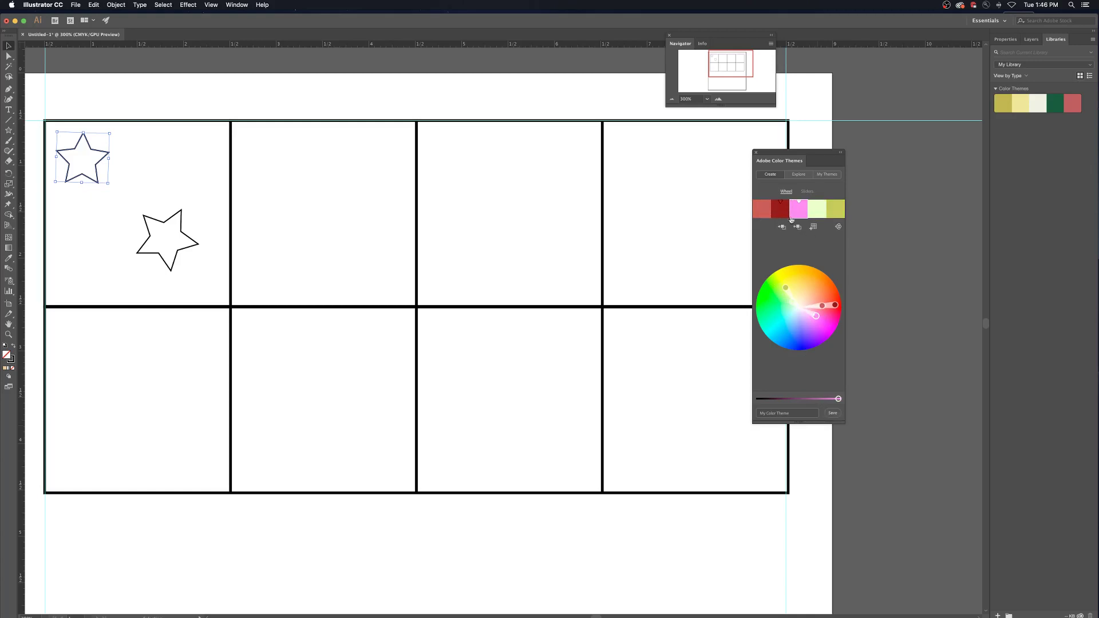
Step: Build an Analogous theme around a coral-orange base color and save it to My Library
{"action": "left_click", "coordinate": [838, 227]}
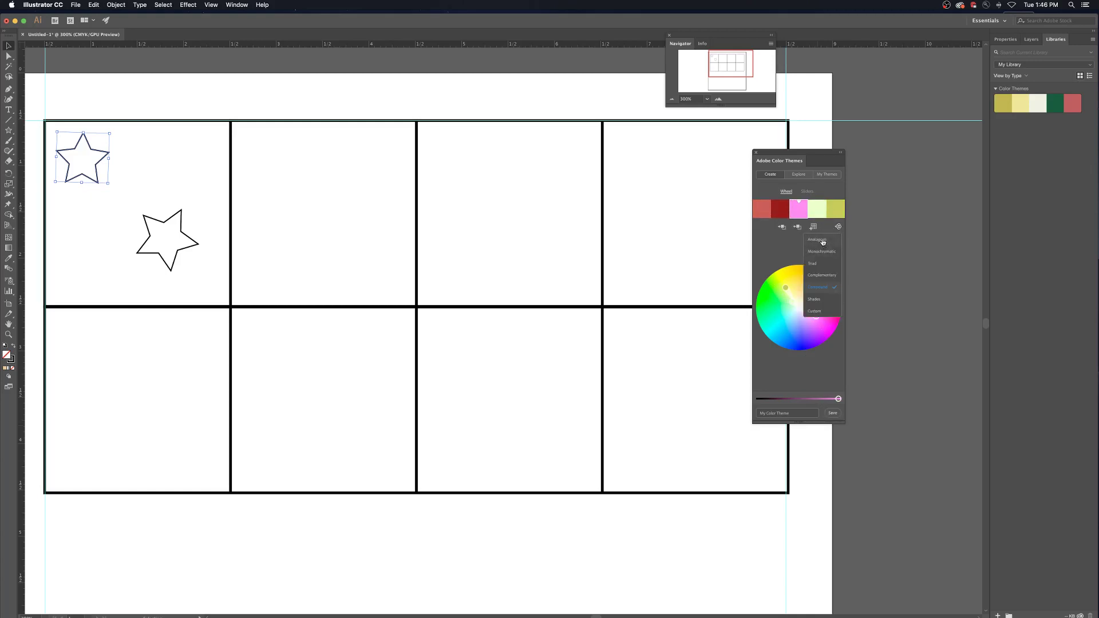
{"action": "left_click", "coordinate": [823, 241]}
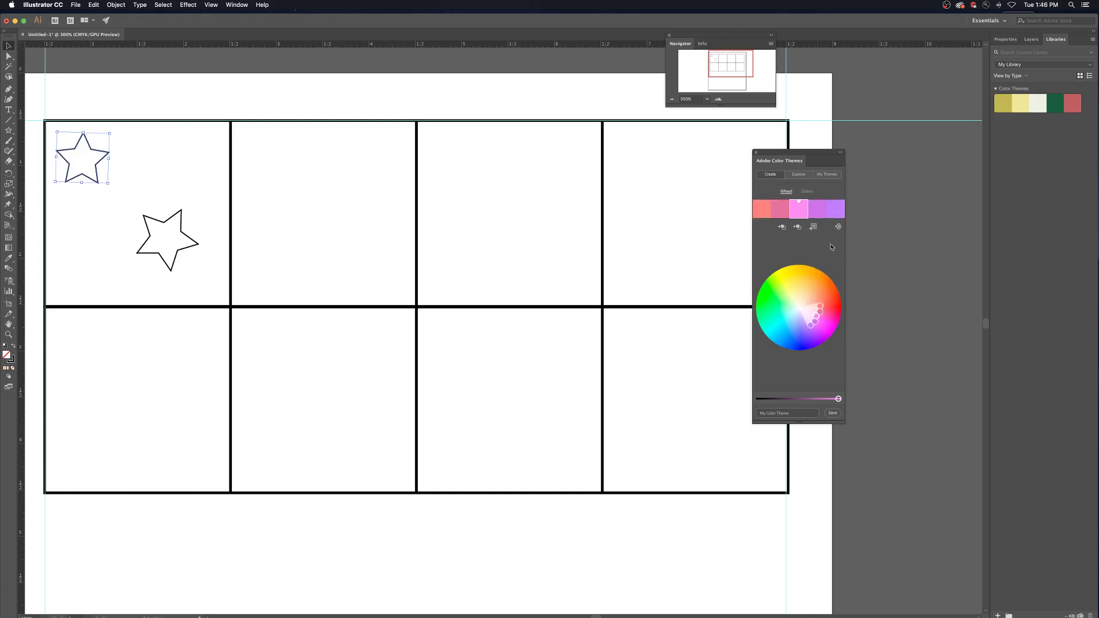
{"action": "left_click_drag", "start_coordinate": [815, 314], "coordinate": [823, 296]}
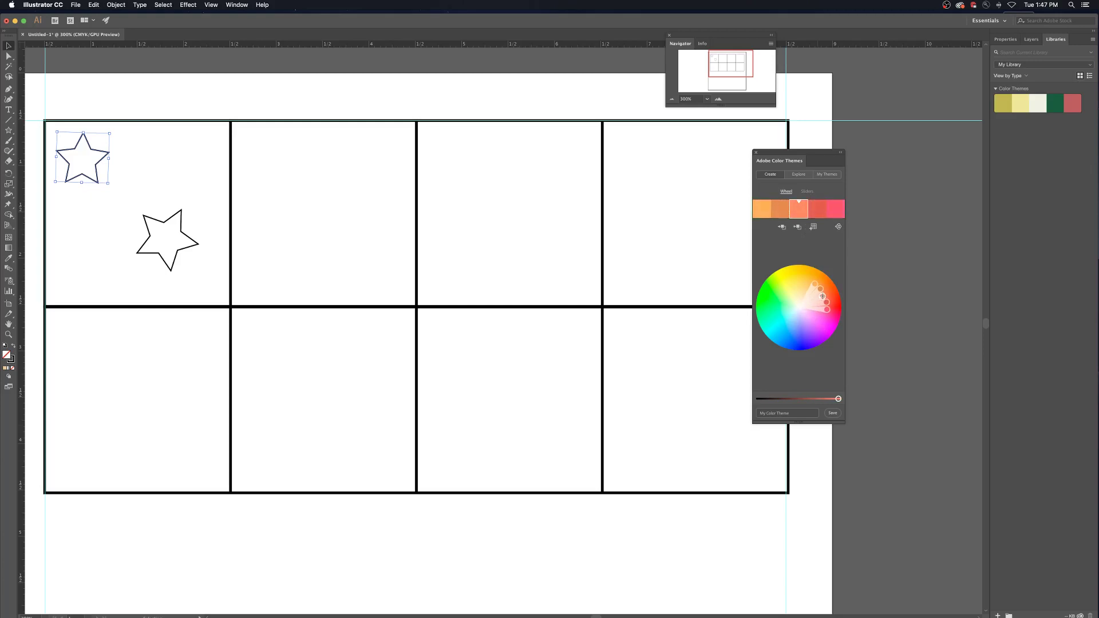
{"action": "left_click", "coordinate": [833, 413]}
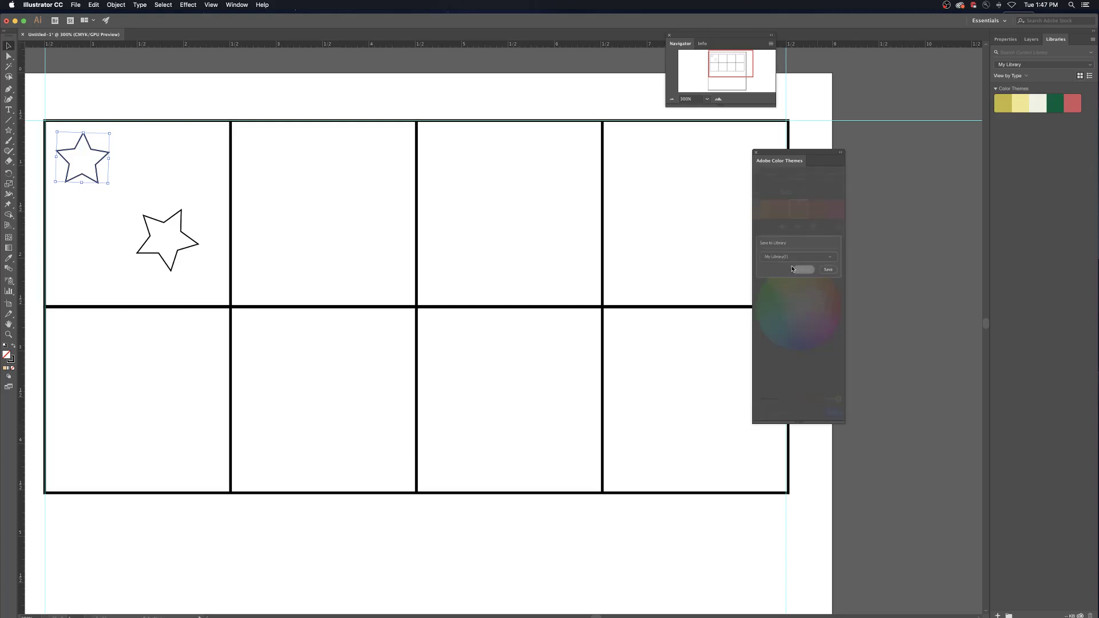
{"action": "left_click", "coordinate": [829, 271]}
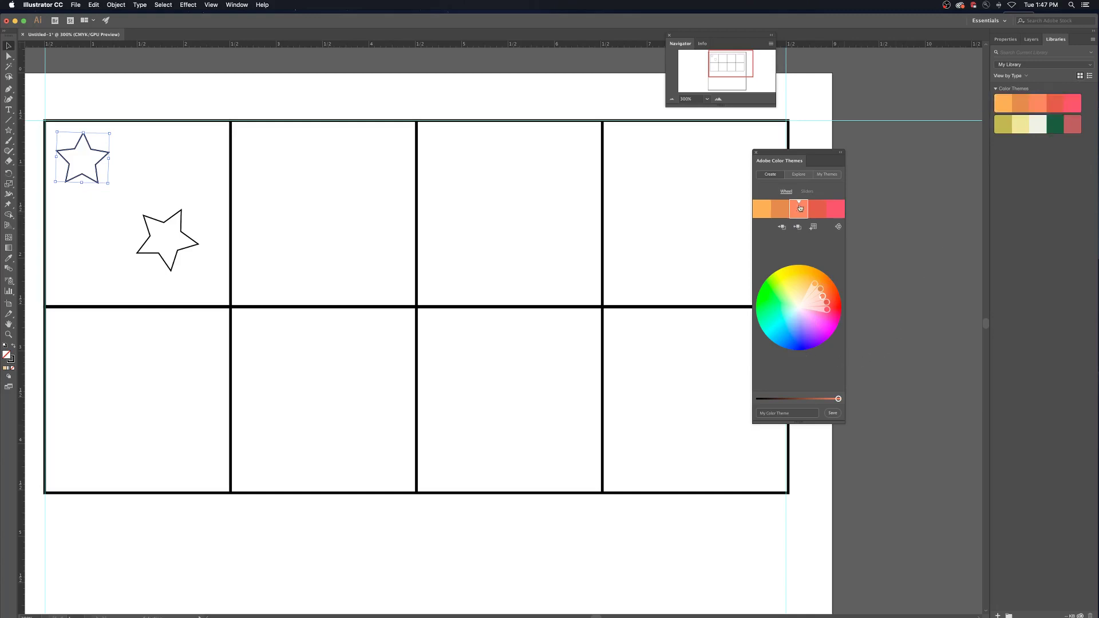
Step: Find the teal-green "Copy of Ocean" theme among the published themes, open it for editing and save it to My Library
{"action": "left_click", "coordinate": [800, 177]}
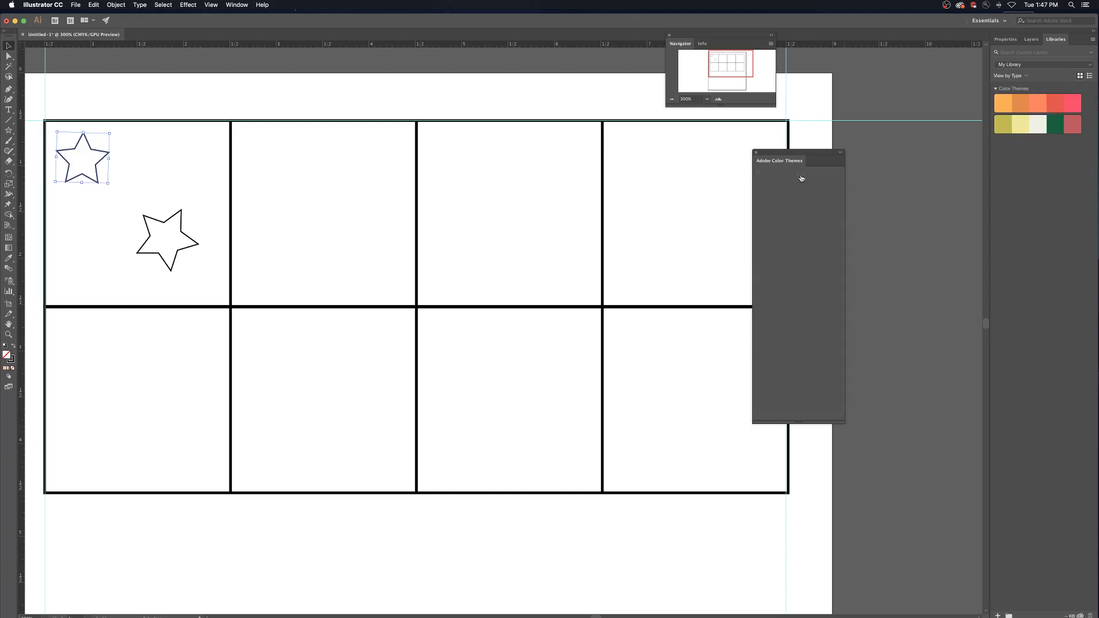
{"action": "scroll", "coordinate": [806, 304], "scroll_direction": "down", "scroll_amount": 10}
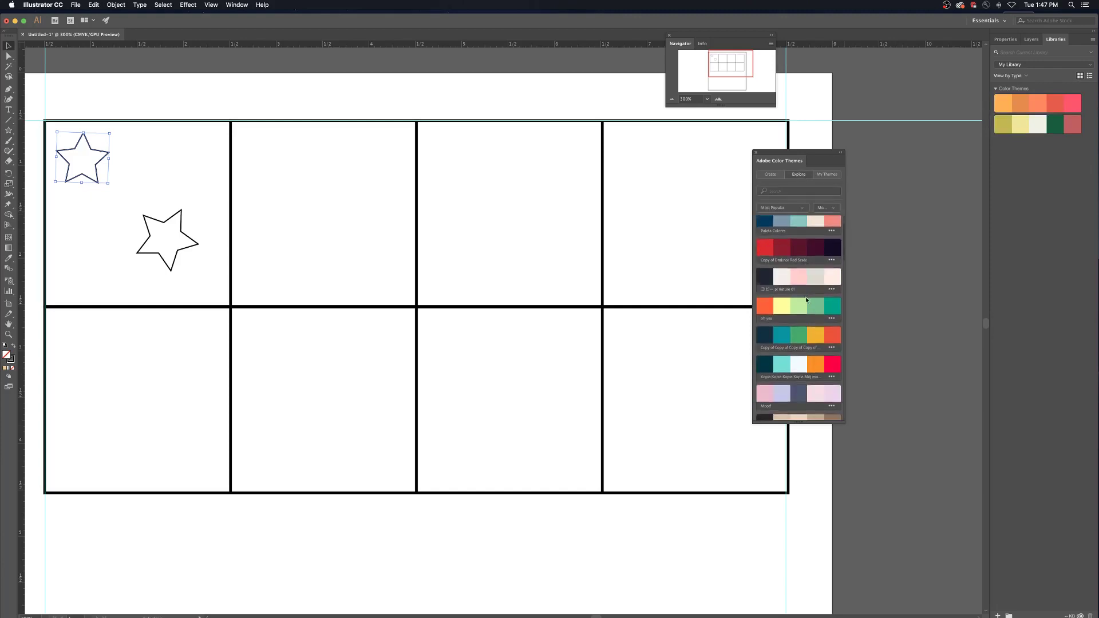
{"action": "scroll", "coordinate": [807, 298], "scroll_direction": "down", "scroll_amount": 10}
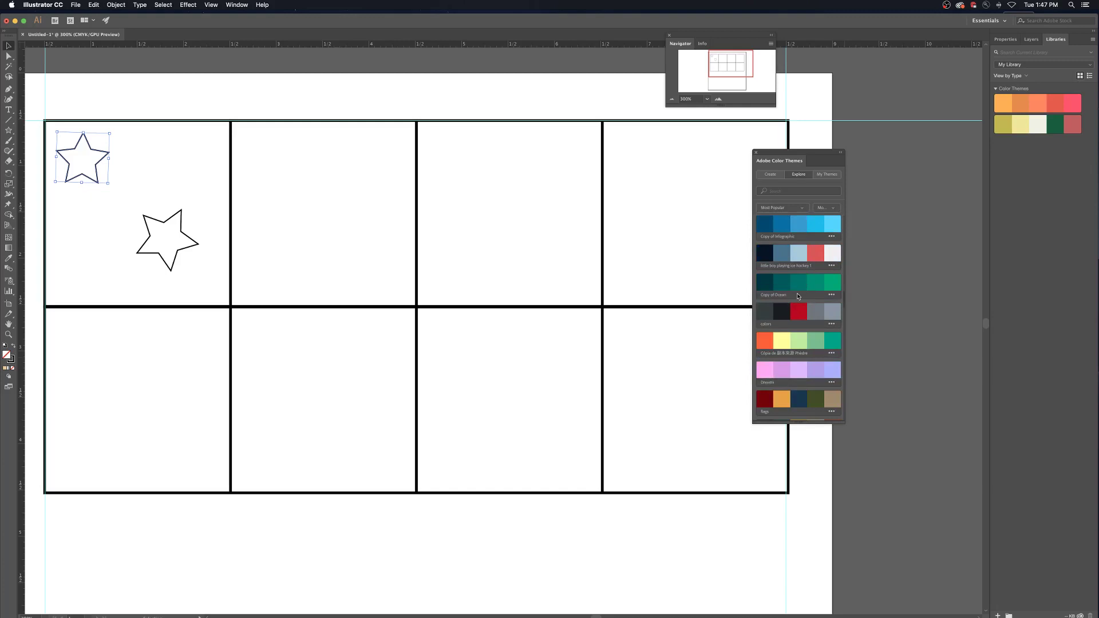
{"action": "left_click", "coordinate": [832, 296]}
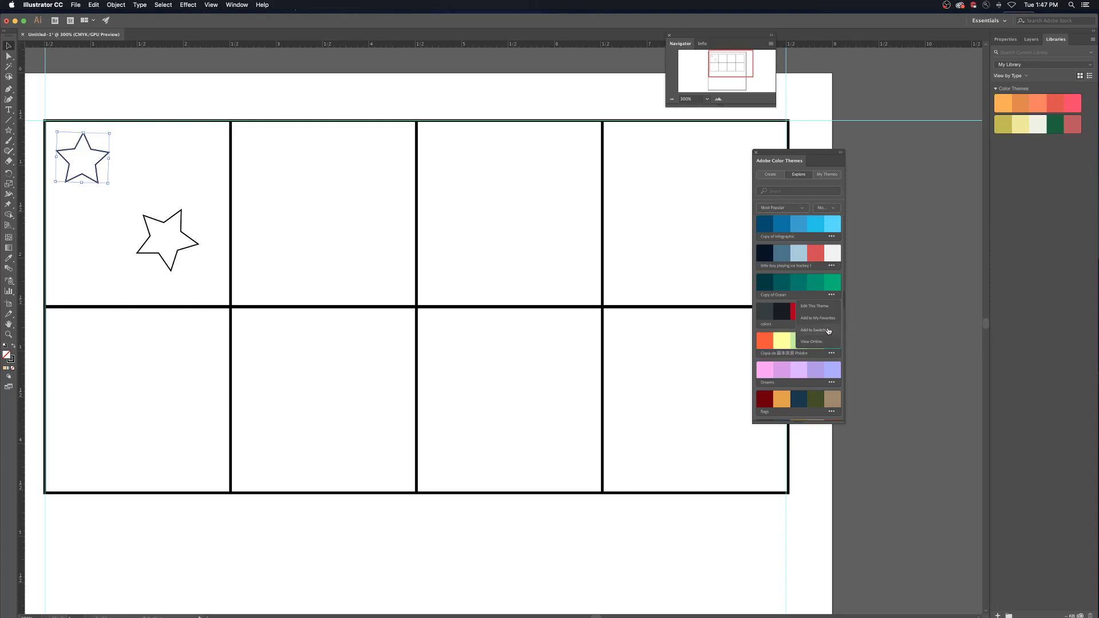
{"action": "left_click", "coordinate": [820, 307]}
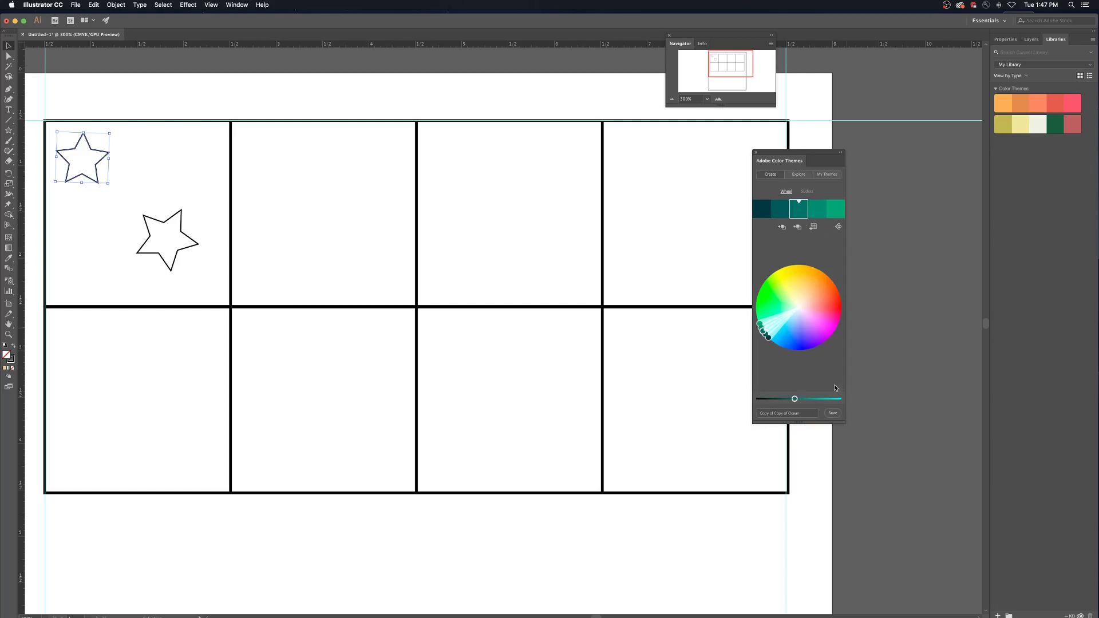
{"action": "left_click", "coordinate": [833, 414]}
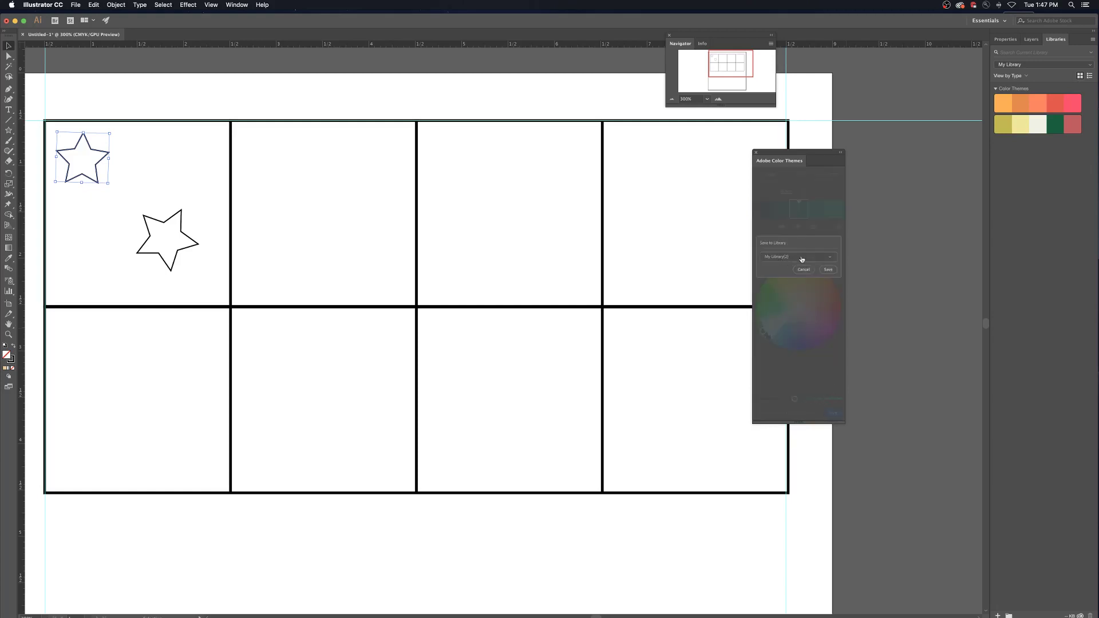
{"action": "left_click", "coordinate": [829, 270]}
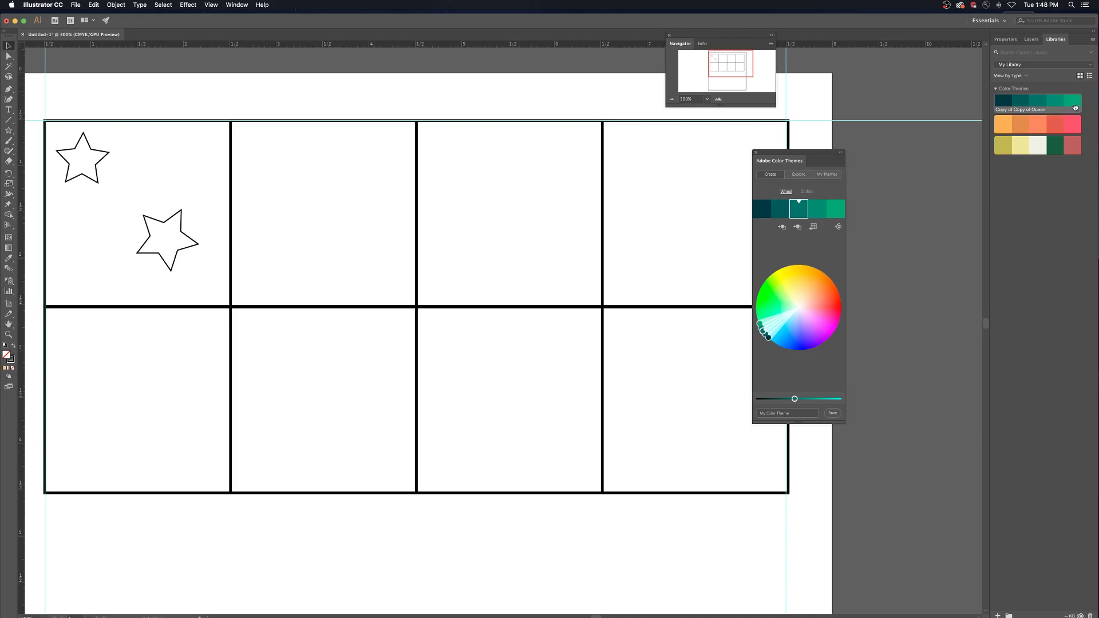
Step: Select the upper star and detach Libraries so it floats beside the object's properties
{"action": "left_click", "coordinate": [1006, 39]}
{"action": "left_click", "coordinate": [1055, 39]}
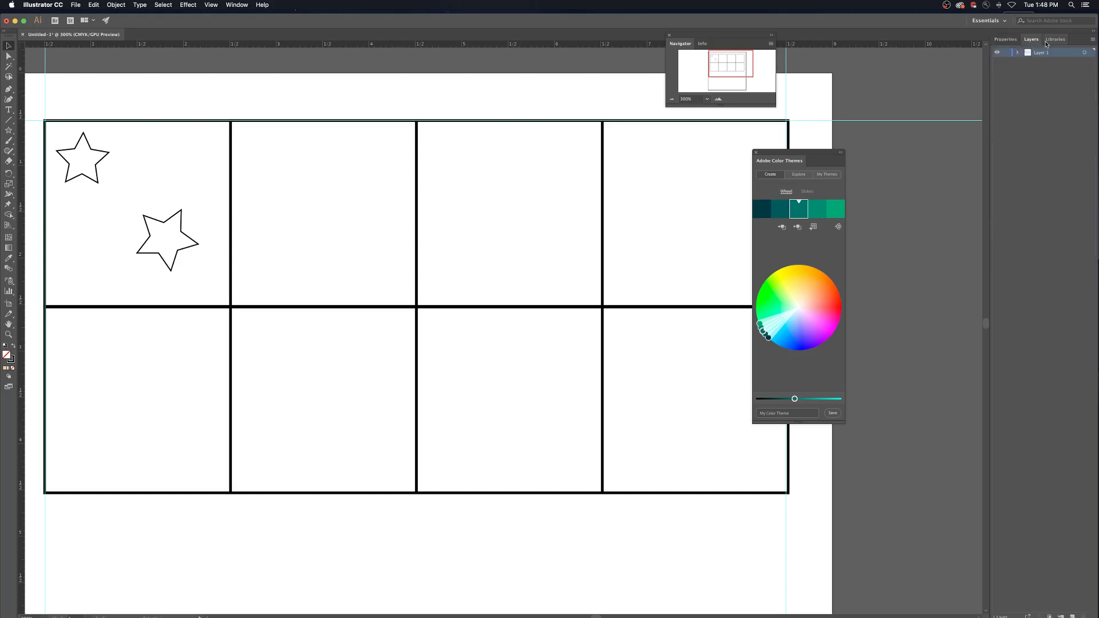
{"action": "left_click", "coordinate": [1010, 43]}
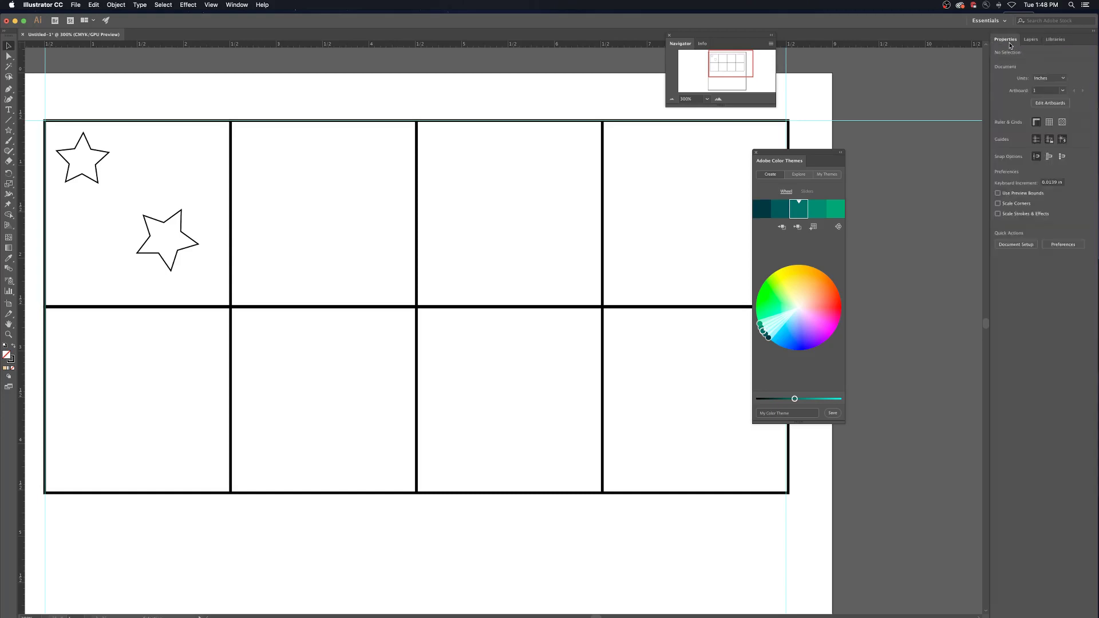
{"action": "left_click", "coordinate": [90, 180]}
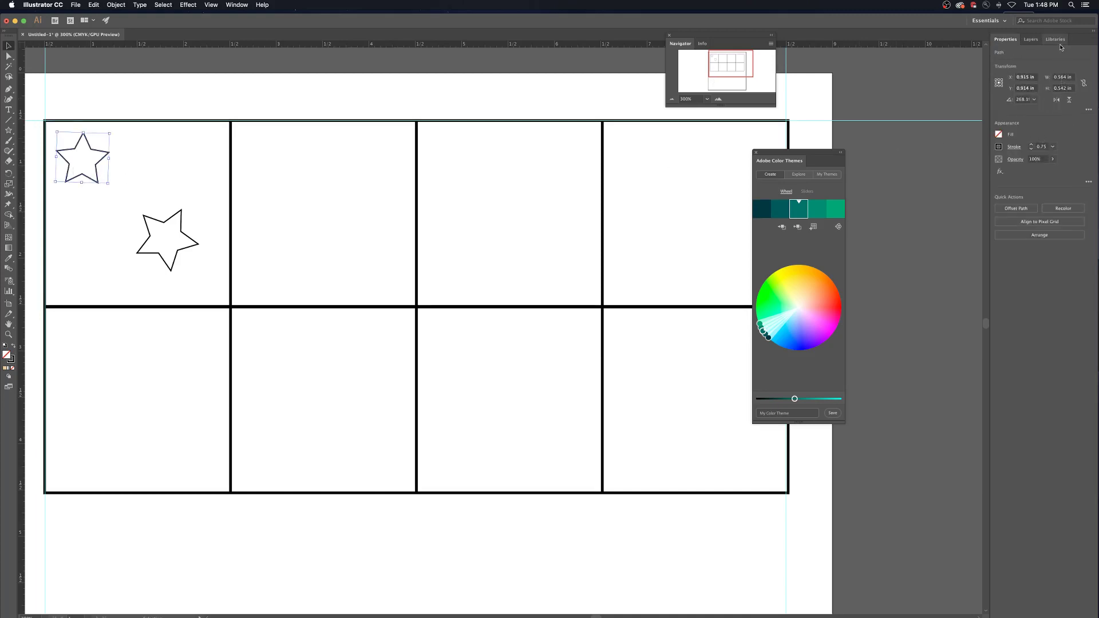
{"action": "left_click_drag", "start_coordinate": [1060, 47], "coordinate": [880, 157]}
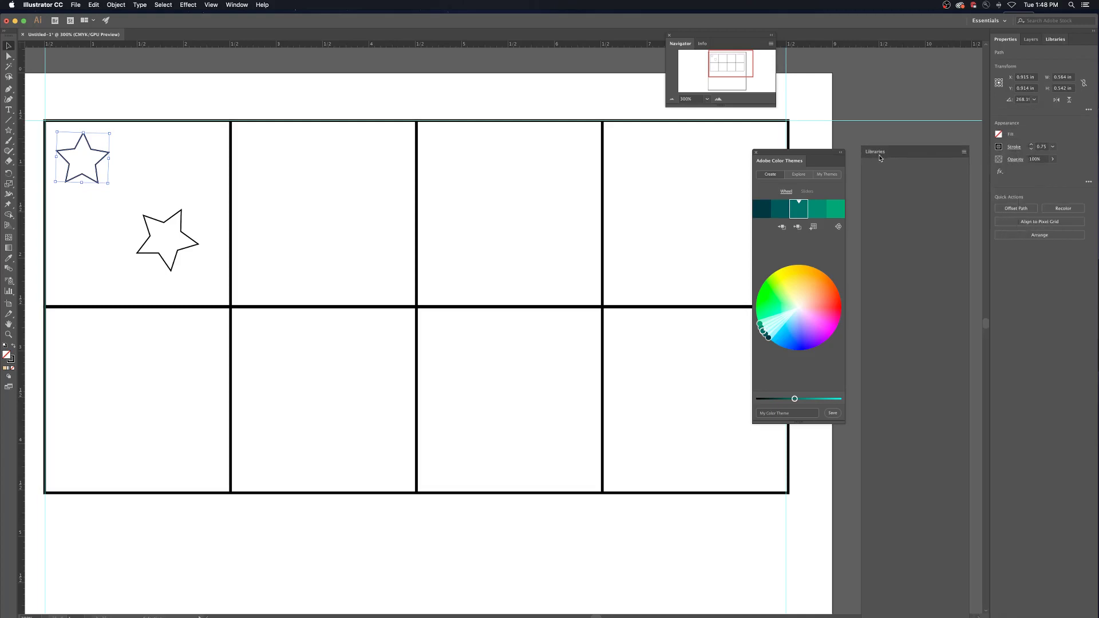
Step: Fill the upper star with the darkest teal, #003840, from the saved "Copy of Copy of Ocean" theme
{"action": "left_click", "coordinate": [999, 135]}
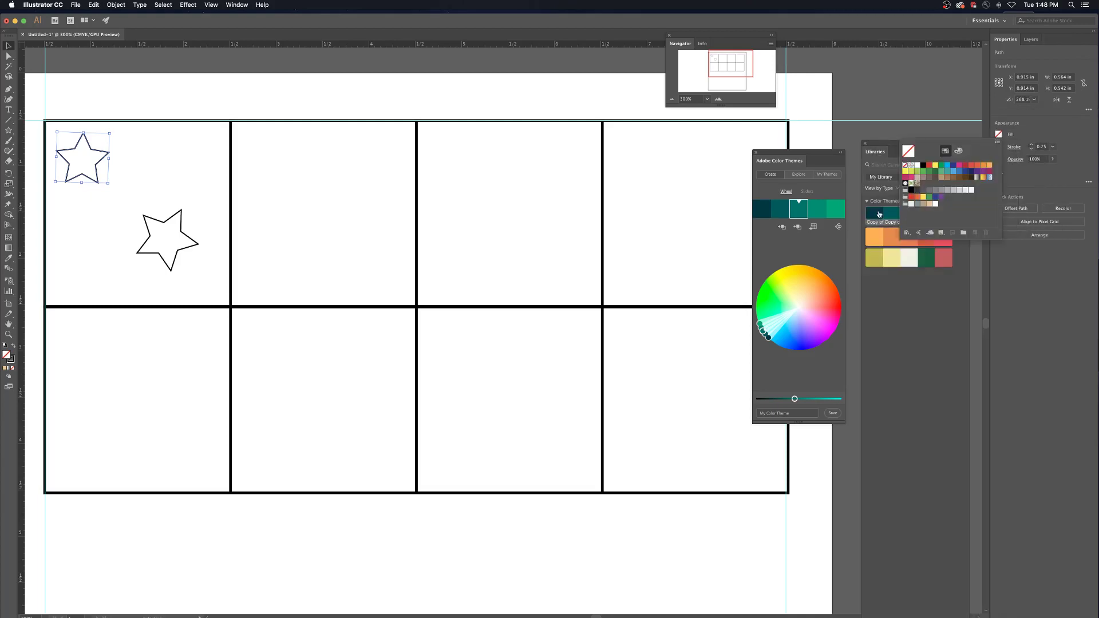
{"action": "left_click", "coordinate": [880, 215]}
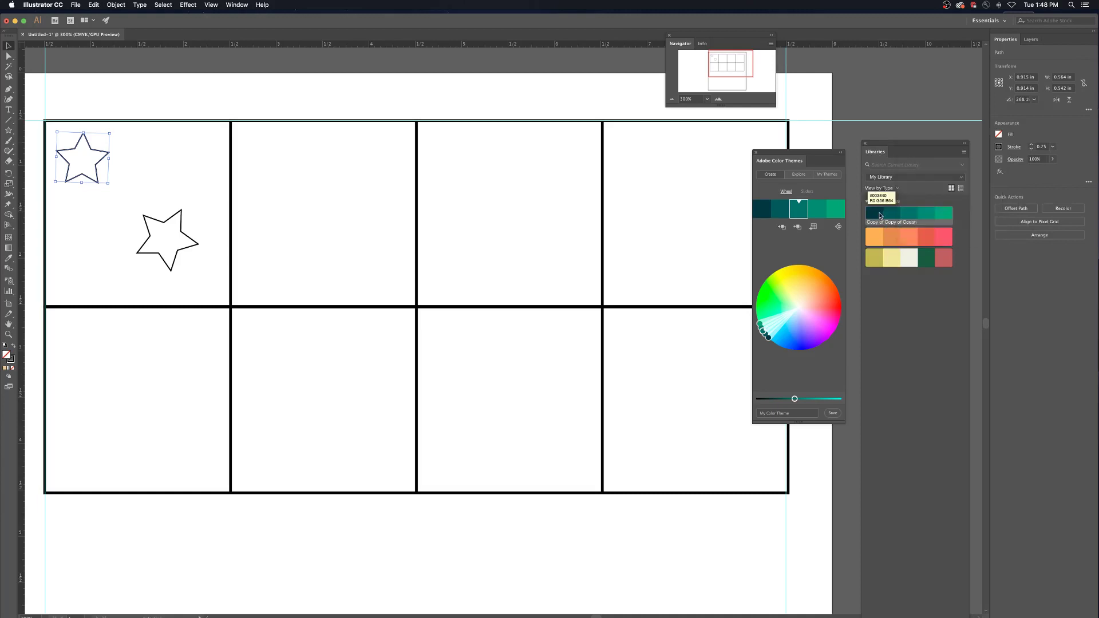
{"action": "left_click", "coordinate": [880, 215]}
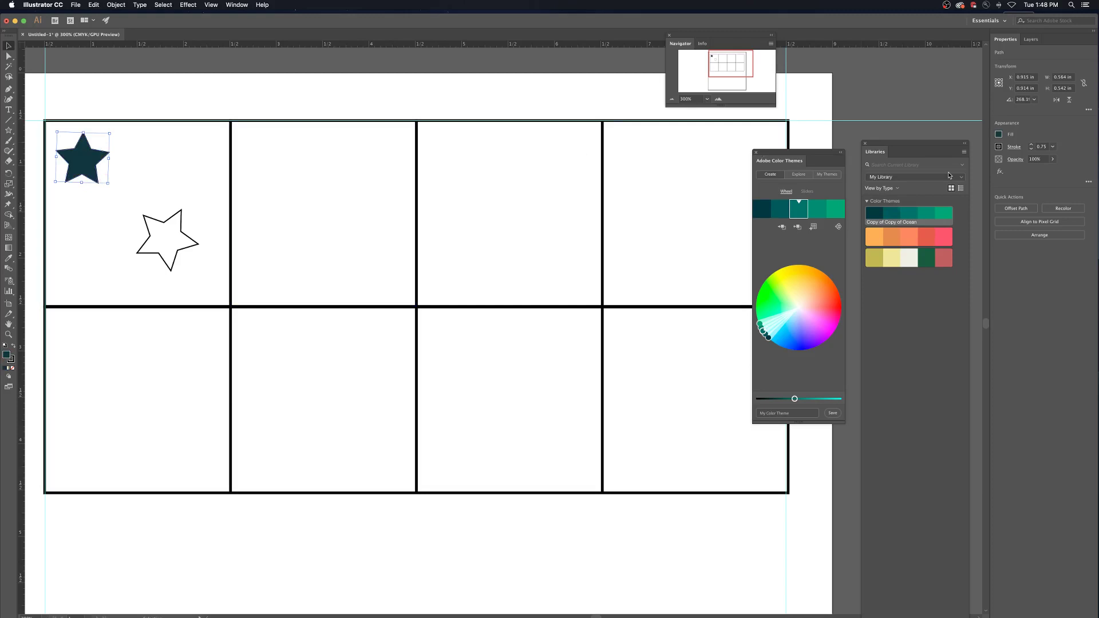
Step: Fill the lower star with the lightest green, #02A676, from the saved "Copy of Copy of Ocean" theme and deselect it
{"action": "left_click", "coordinate": [160, 255]}
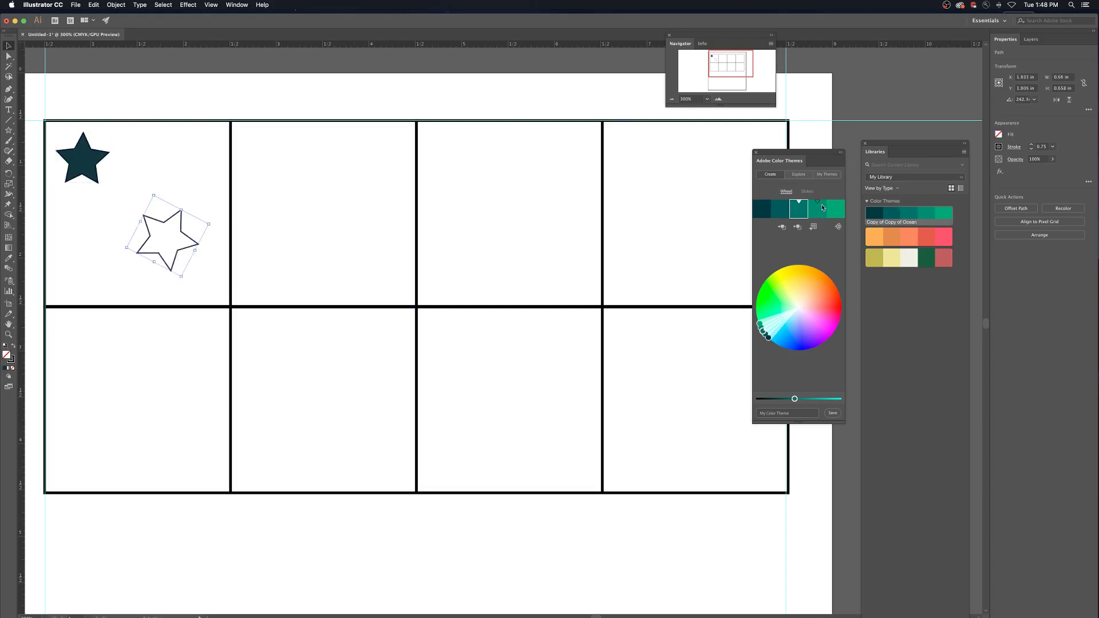
{"action": "left_click", "coordinate": [946, 213]}
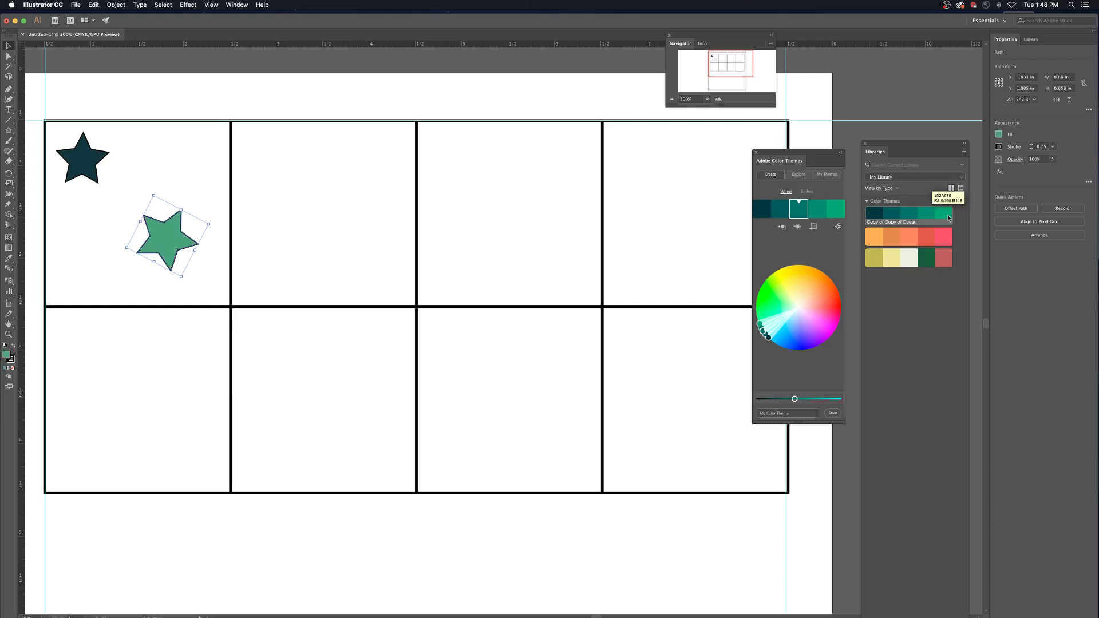
{"action": "left_click", "coordinate": [210, 155]}
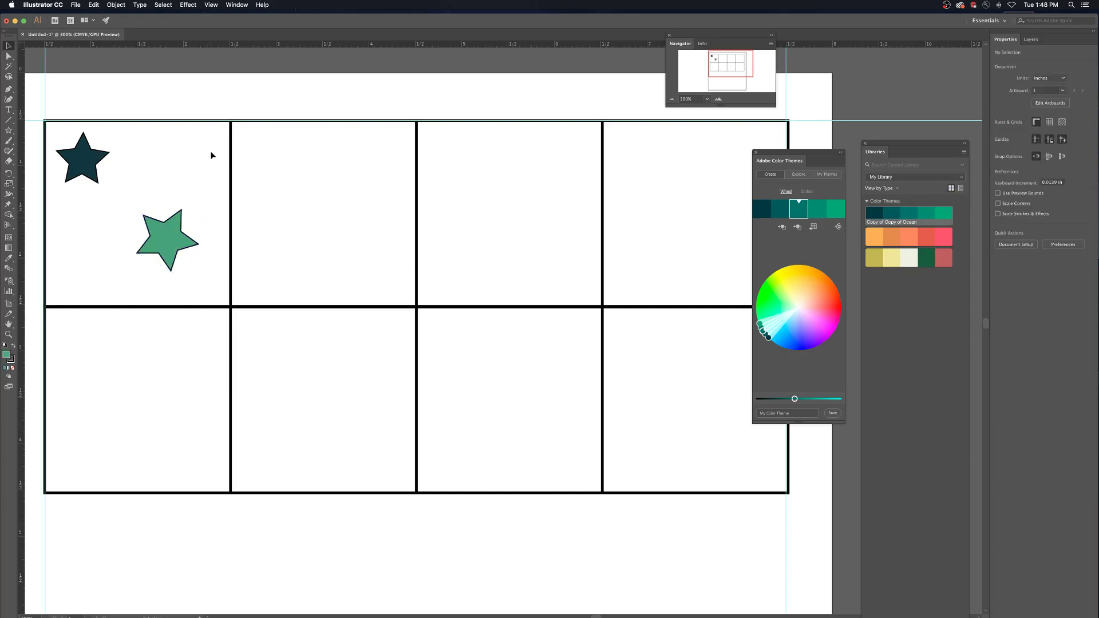
Step: Fill the grid square behind the two stars with the lightest green of the "Copy of Copy of Ocean" theme
{"action": "left_click", "coordinate": [230, 148]}
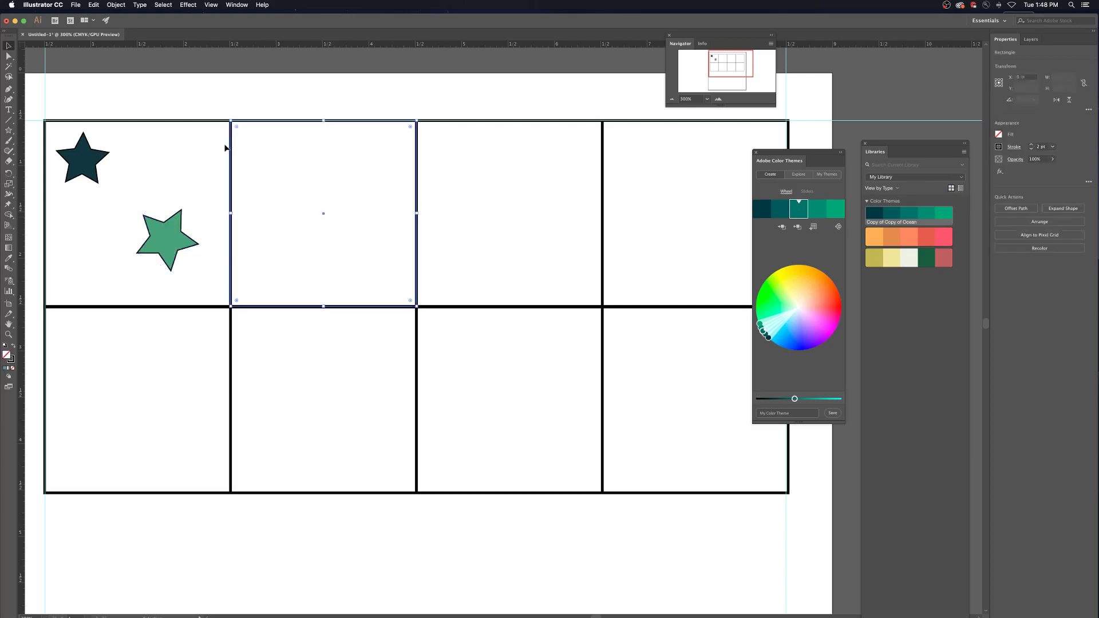
{"action": "left_click", "coordinate": [221, 125]}
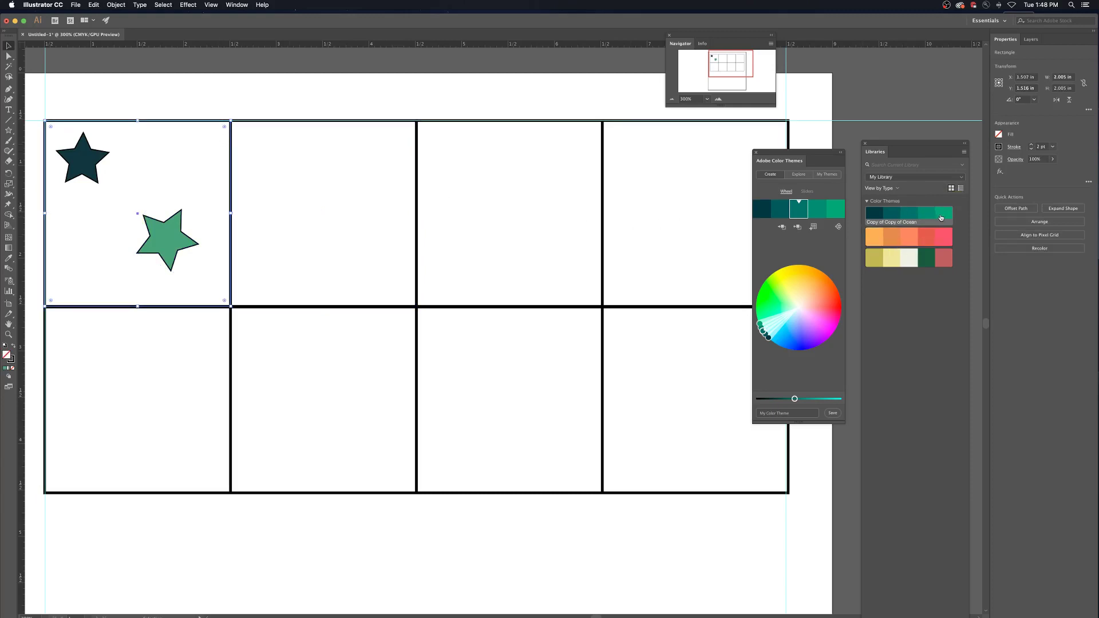
{"action": "left_click", "coordinate": [937, 216]}
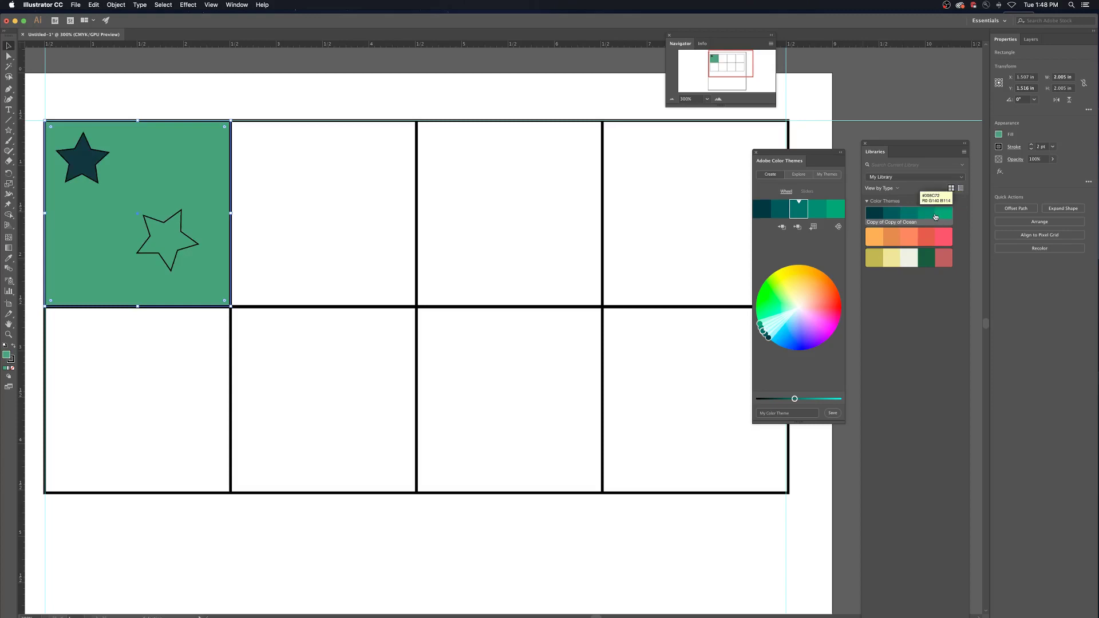
Step: Recolor the lower star's fill with the middle teal, #007369, from the "Copy of Copy of Ocean" theme
{"action": "left_click", "coordinate": [174, 269]}
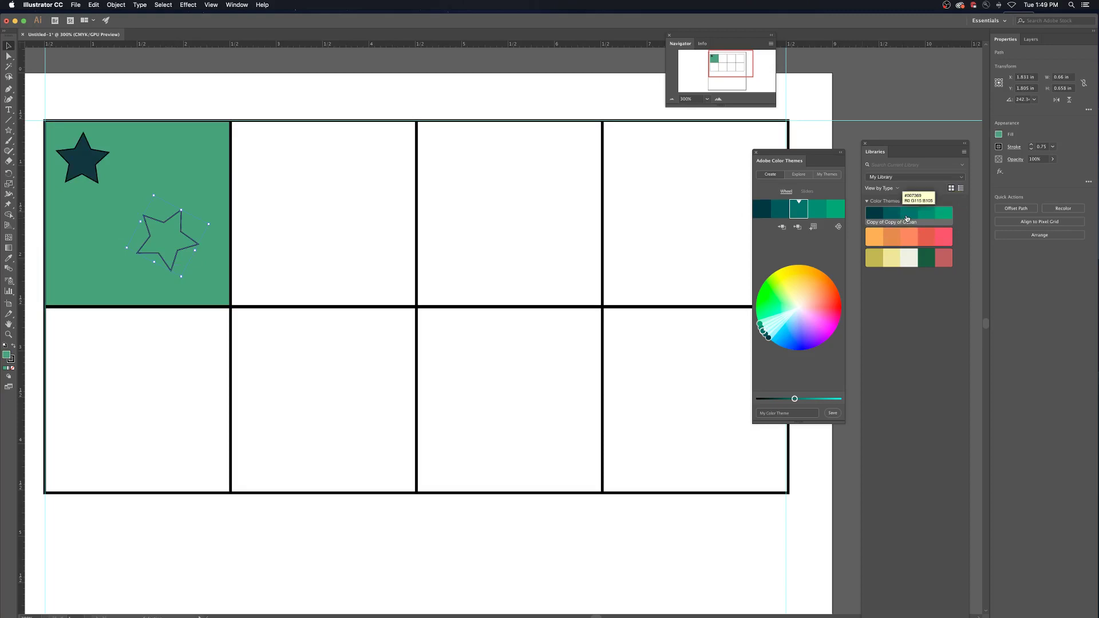
{"action": "left_click", "coordinate": [907, 219]}
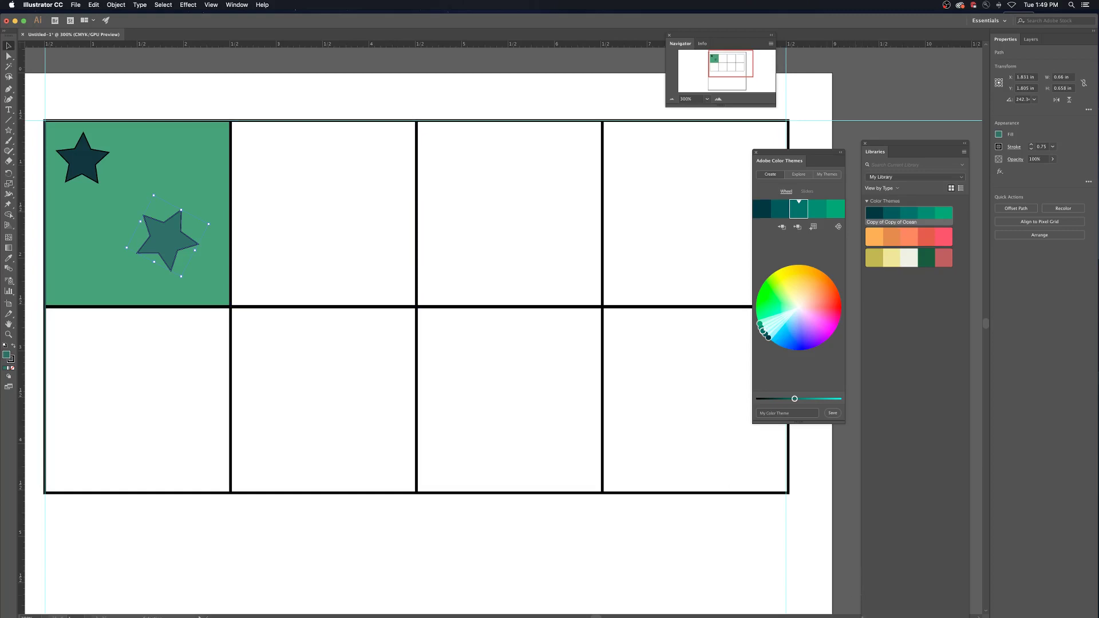
{"action": "mouse_move", "coordinate": [852, 616]}
{"action": "left_click", "coordinate": [753, 600]}
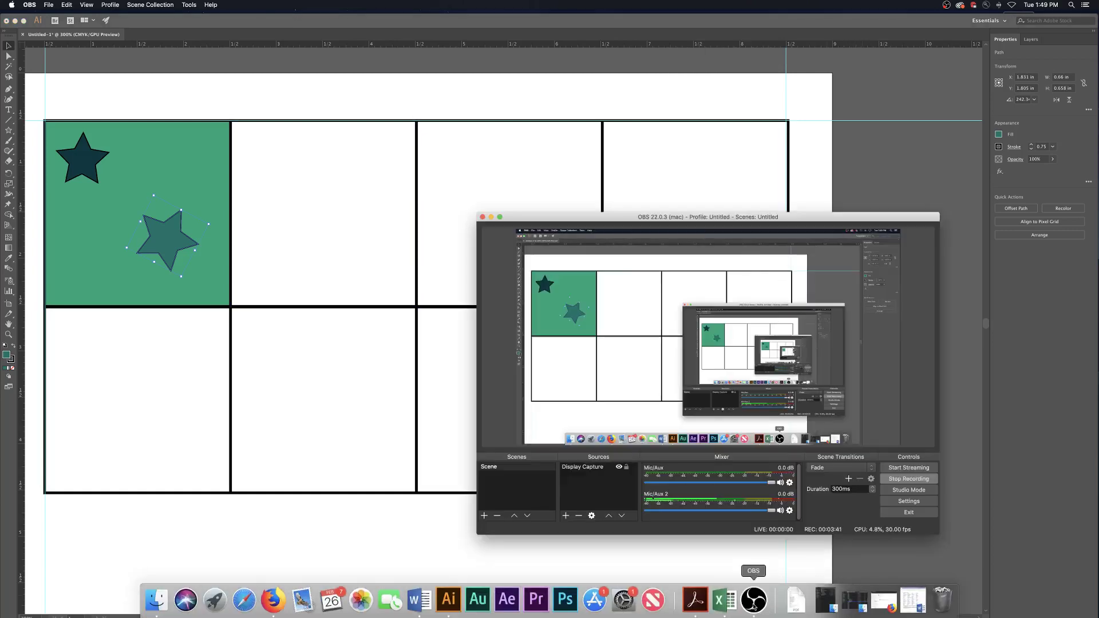